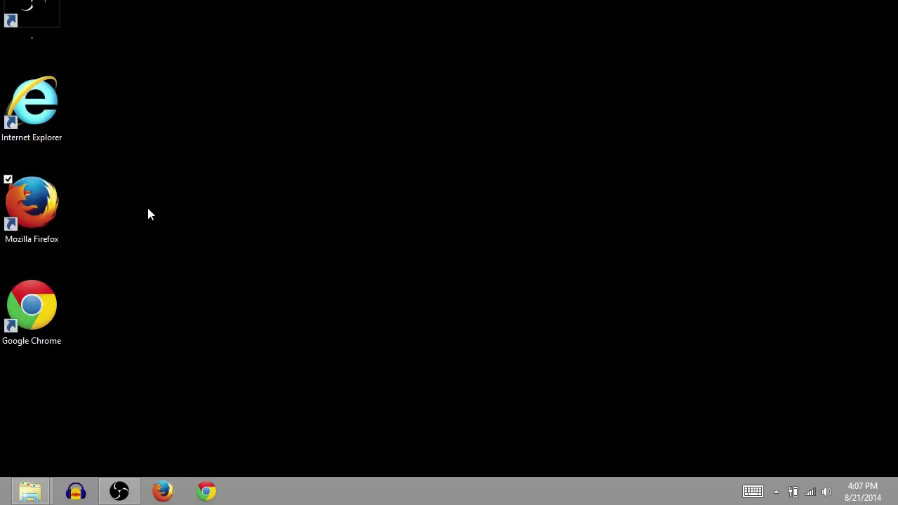
Launch Firefox and search Google for 'download krita'.
{"action": "left_click", "coordinate": [31, 244]}
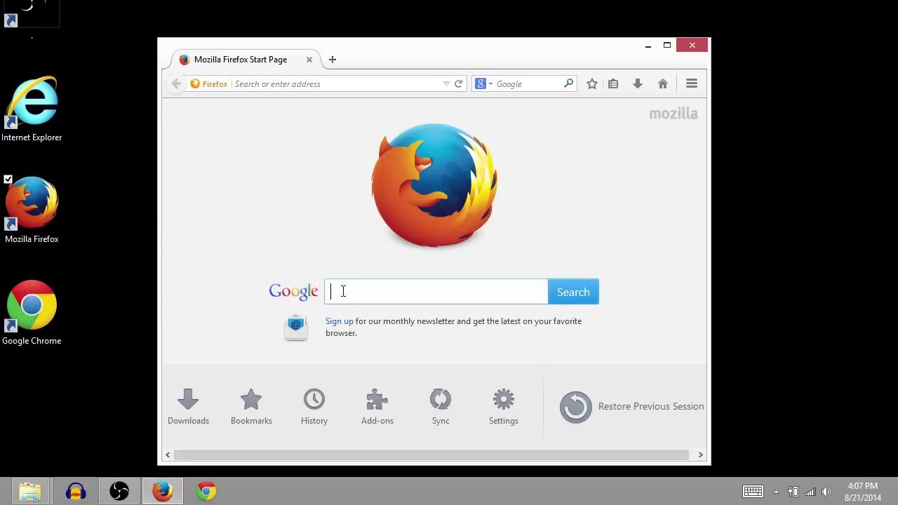
{"action": "type", "text": "dow"}
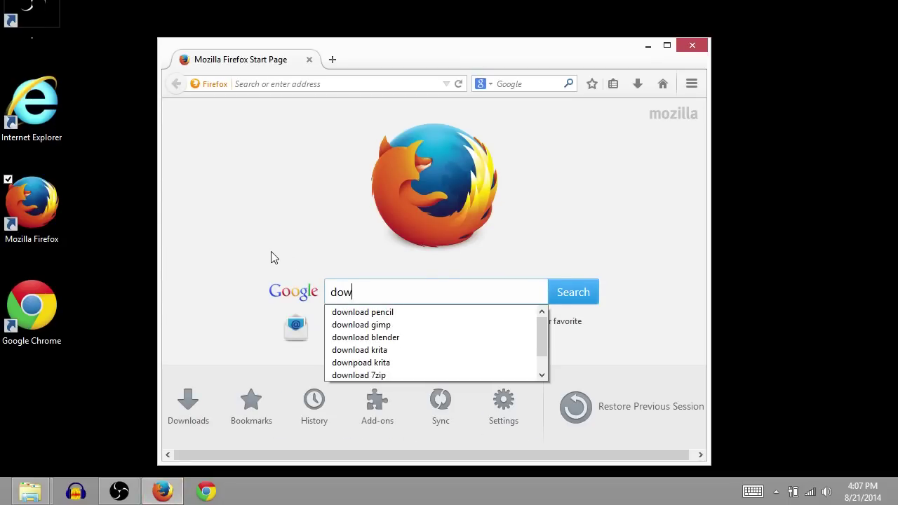
{"action": "type", "text": "nload "}
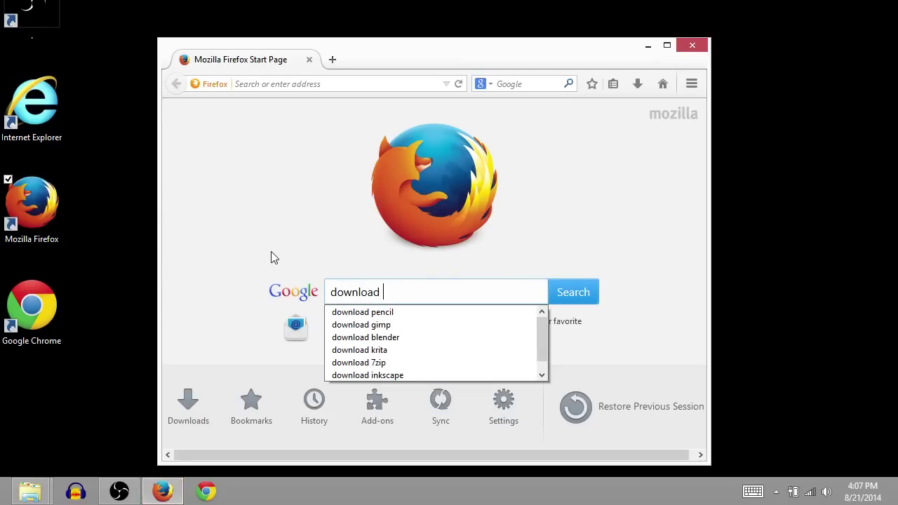
{"action": "type", "text": "krita"}
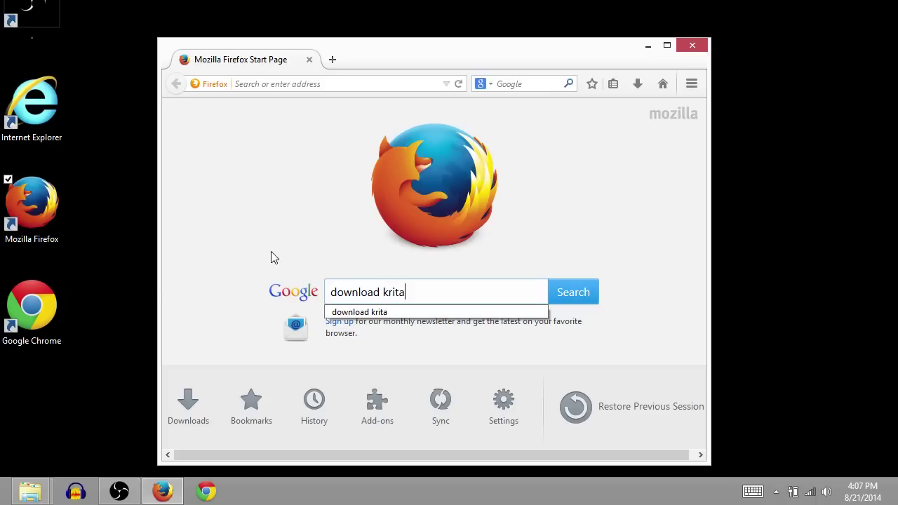
{"action": "key", "text": "Return"}
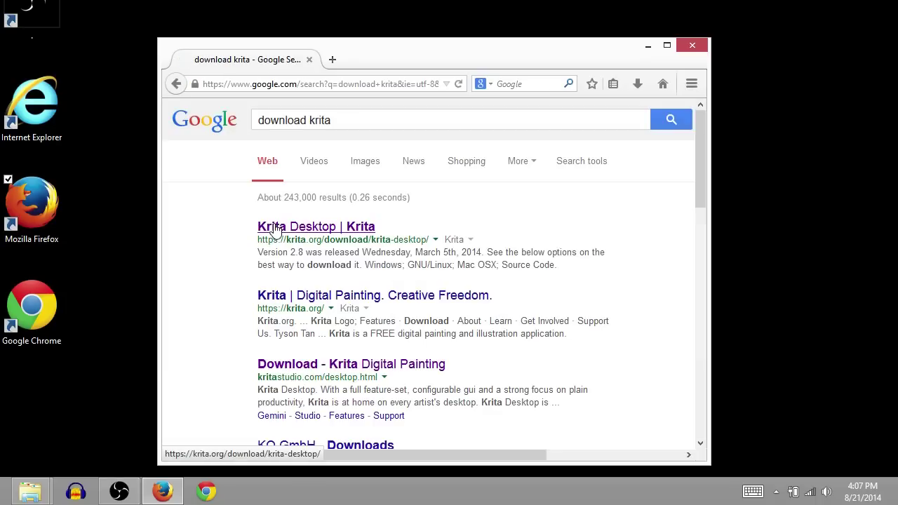
Open the kritastudio.com 'Download - Krita Digital Painting' result in a new tab.
{"action": "scroll", "coordinate": [197, 239], "scroll_direction": "down", "scroll_amount": 4}
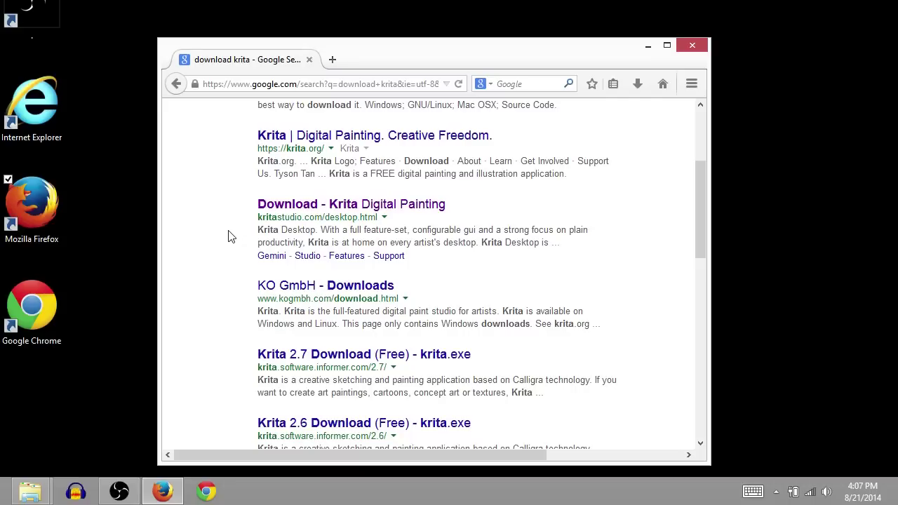
{"action": "left_click", "coordinate": [291, 207]}
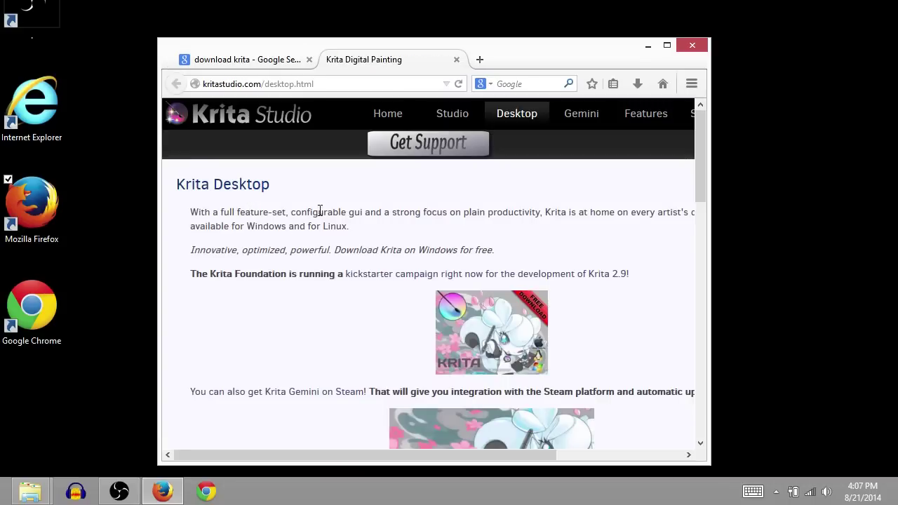
Start downloading the 64-bit Windows Krita Desktop 2.8.3 installer, krita_x64_2.8.3.0.msi.
{"action": "scroll", "coordinate": [333, 191], "scroll_direction": "down", "scroll_amount": 10}
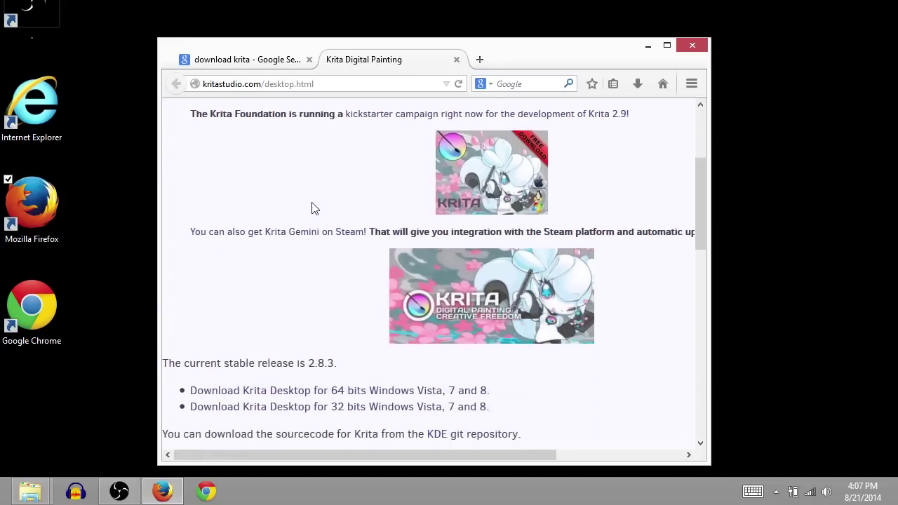
{"action": "scroll", "coordinate": [264, 212], "scroll_direction": "up", "scroll_amount": 2}
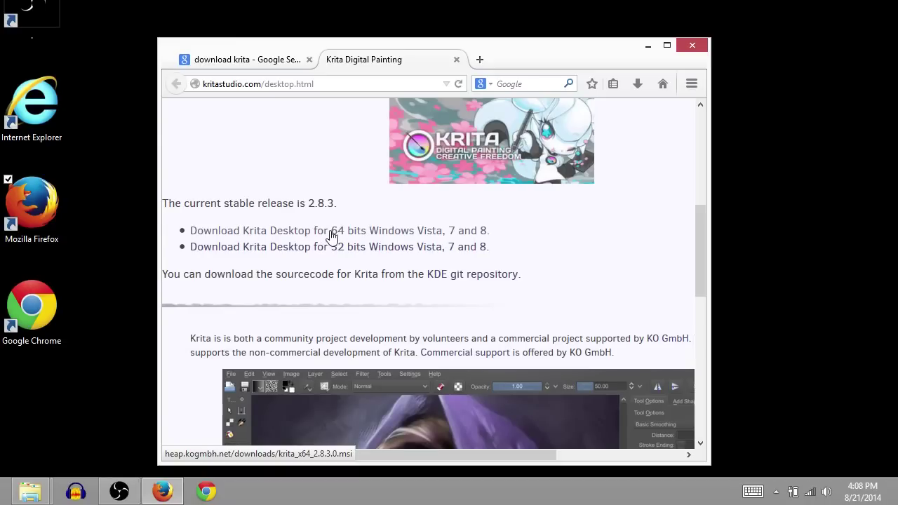
{"action": "left_click", "coordinate": [341, 235]}
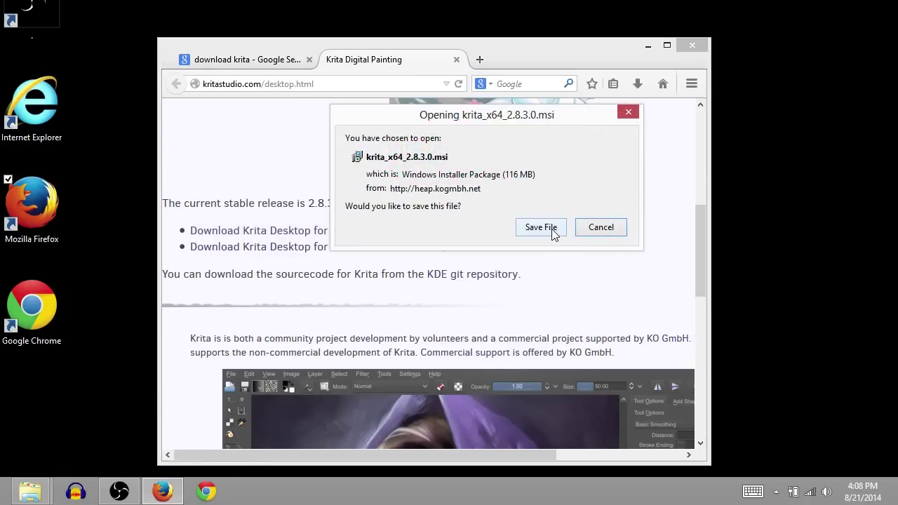
Save krita_x64_2.8.3.0.msi to disk and check its download progress.
{"action": "left_click", "coordinate": [541, 227]}
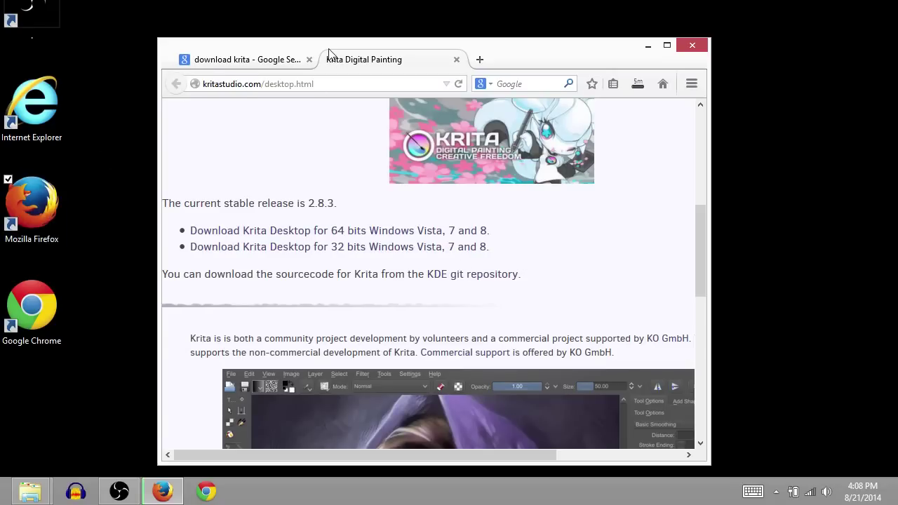
{"action": "left_click_drag", "start_coordinate": [325, 52], "coordinate": [317, 47]}
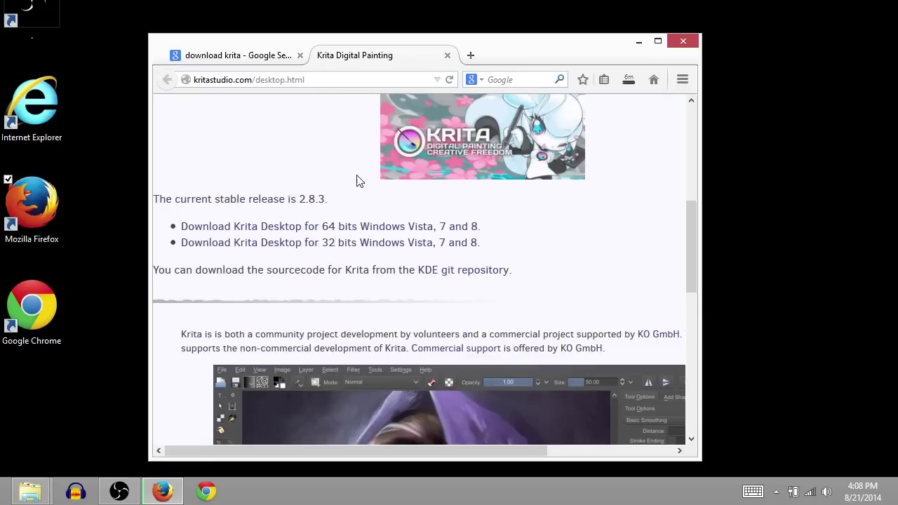
{"action": "left_click", "coordinate": [629, 83]}
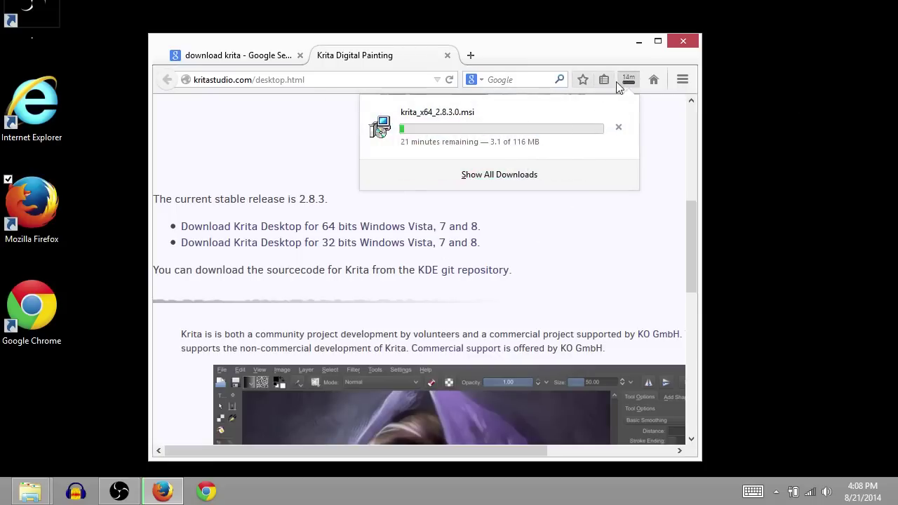
{"action": "left_click", "coordinate": [627, 84]}
Open the Downloads folder containing the Krita download from Firefox's download list.
{"action": "left_click", "coordinate": [682, 80]}
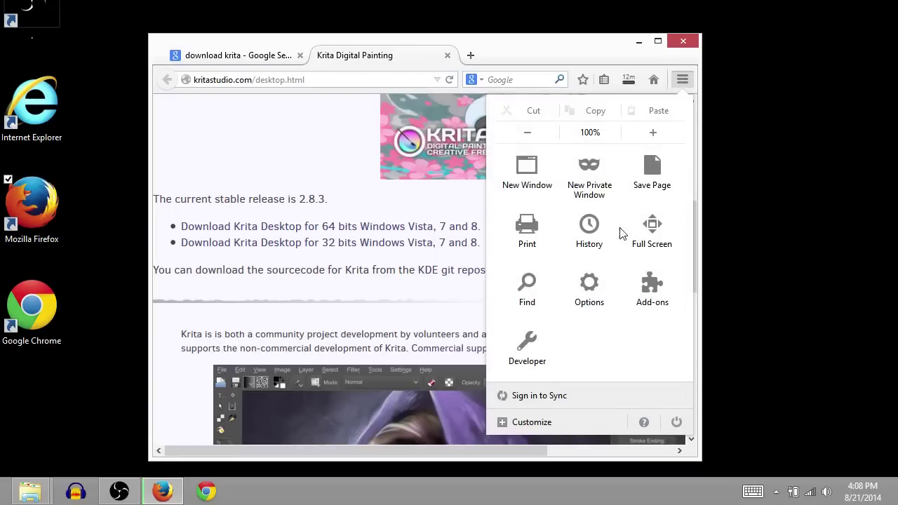
{"action": "left_click", "coordinate": [682, 79]}
{"action": "left_click", "coordinate": [629, 82]}
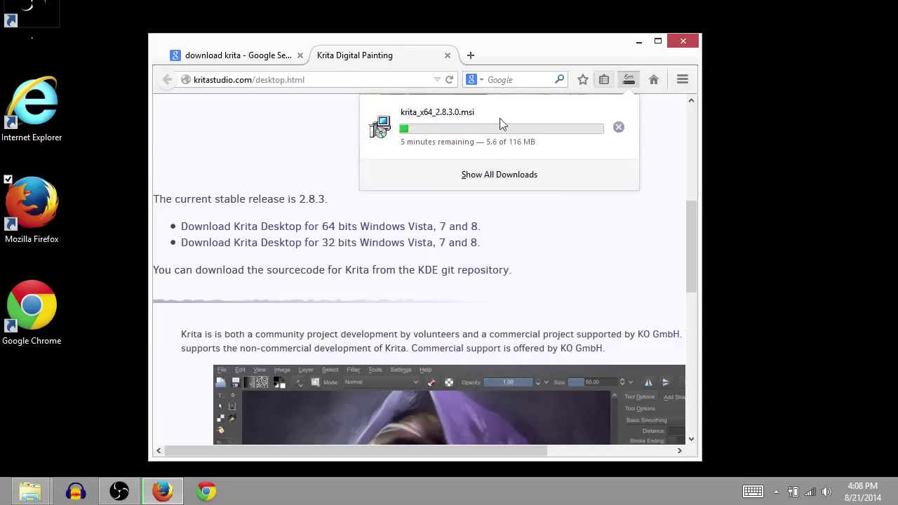
{"action": "right_click", "coordinate": [462, 127]}
{"action": "left_click", "coordinate": [517, 152]}
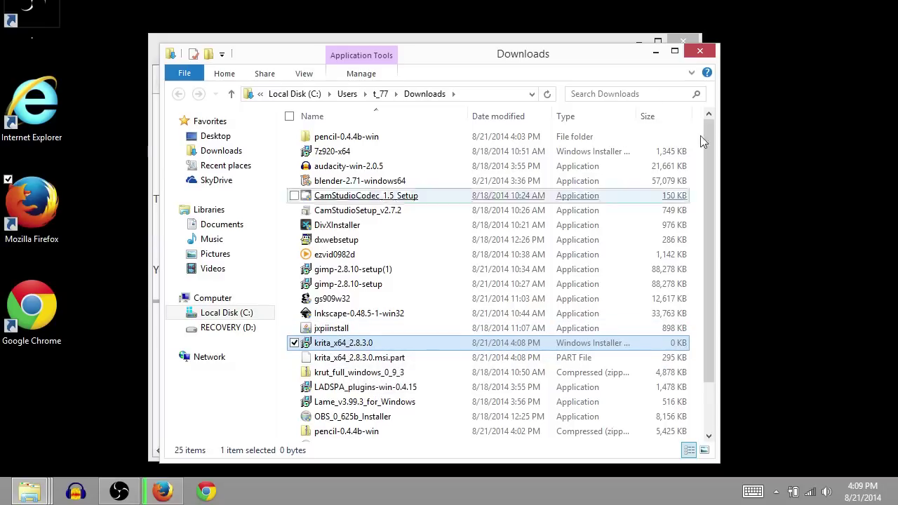
Close the Downloads folder and confirm the 116 MB Krita installer finished downloading.
{"action": "left_click", "coordinate": [704, 52]}
{"action": "left_click", "coordinate": [629, 82]}
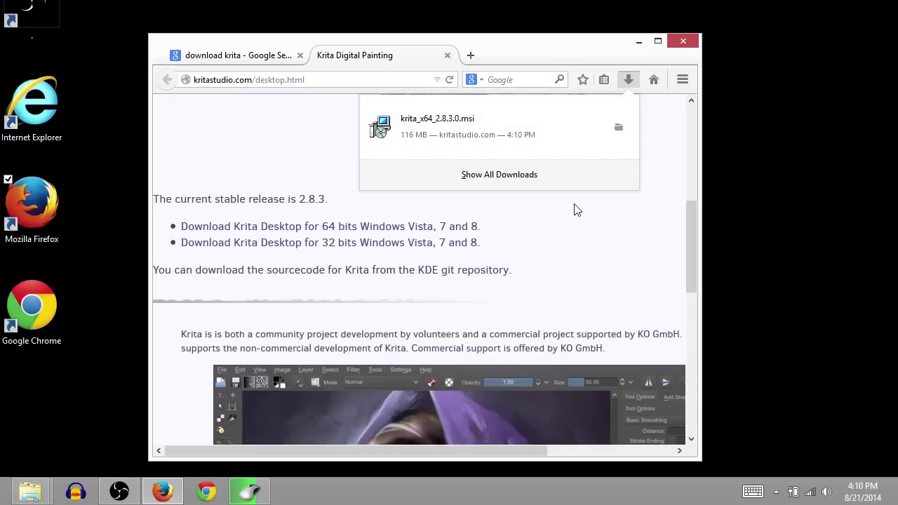
Run the downloaded krita_x64_2.8.3.0.msi past the security warning and welcome page.
{"action": "left_click", "coordinate": [449, 132]}
{"action": "left_click", "coordinate": [494, 242]}
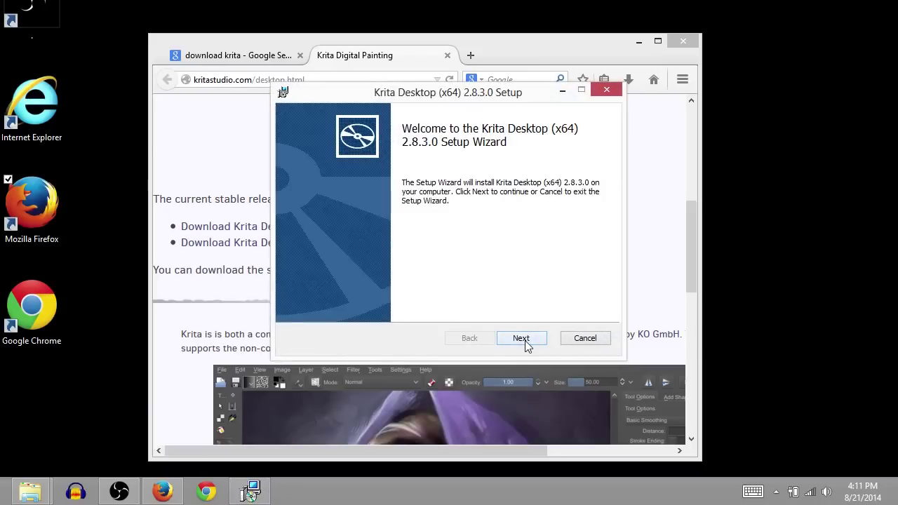
{"action": "left_click", "coordinate": [522, 338]}
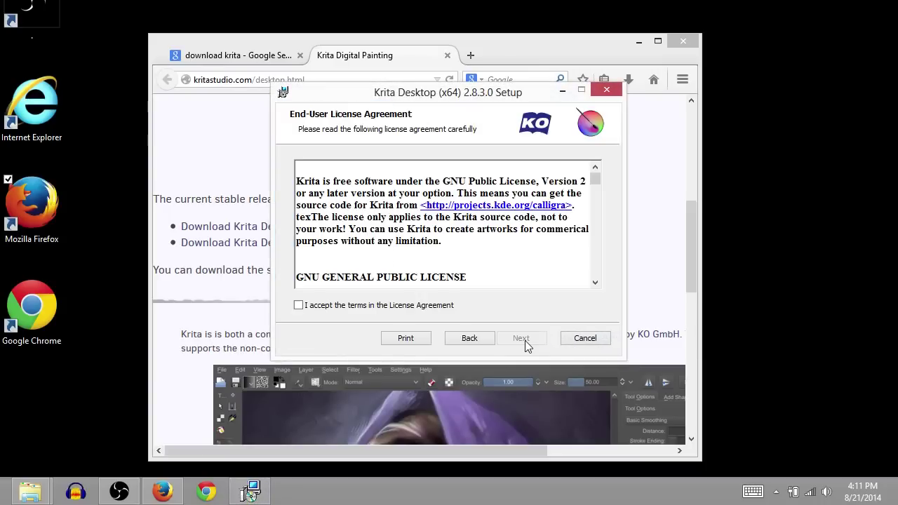
Accept the license and install Krita Desktop 2.8.3.0 to C:\Program Files\Krita (x64)\ with default features.
{"action": "left_click", "coordinate": [299, 306]}
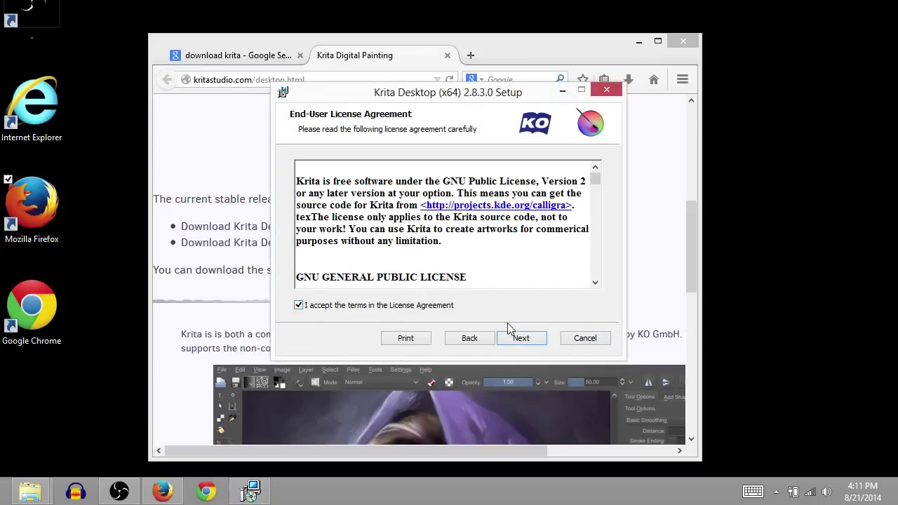
{"action": "left_click", "coordinate": [522, 339]}
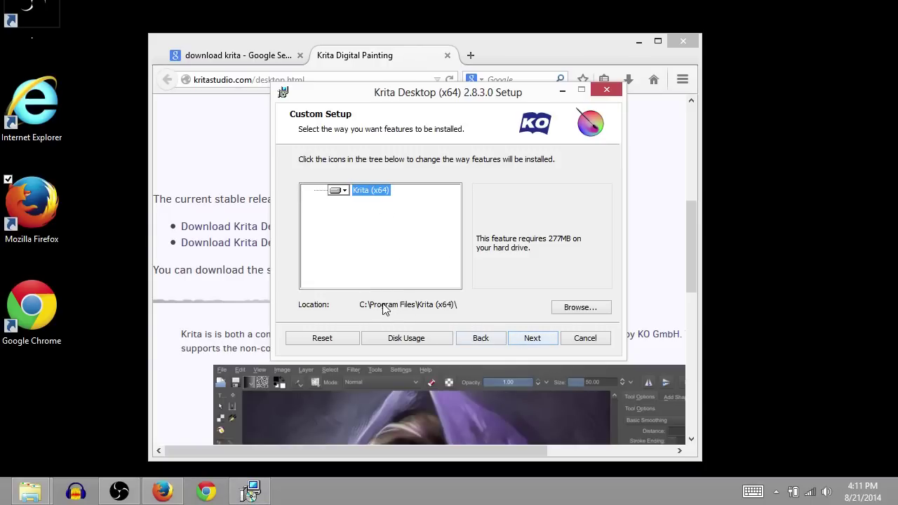
{"action": "left_click", "coordinate": [532, 340]}
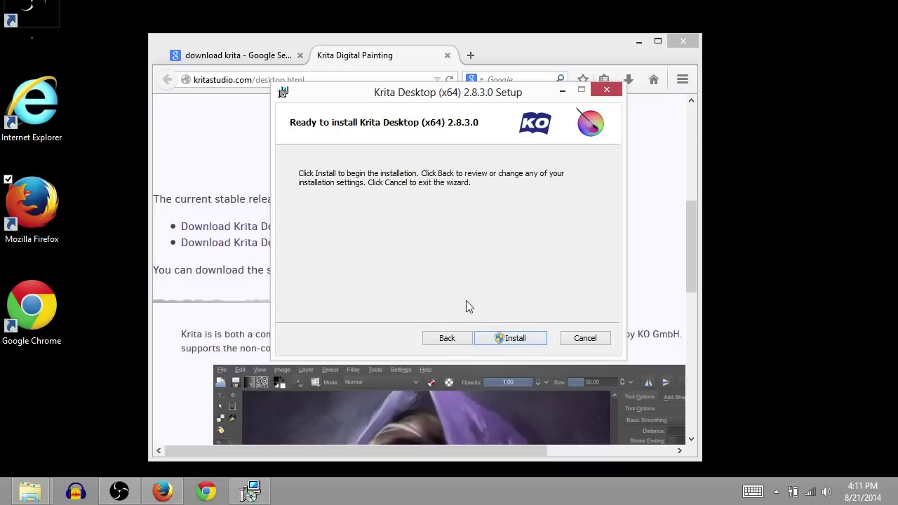
{"action": "left_click", "coordinate": [509, 341]}
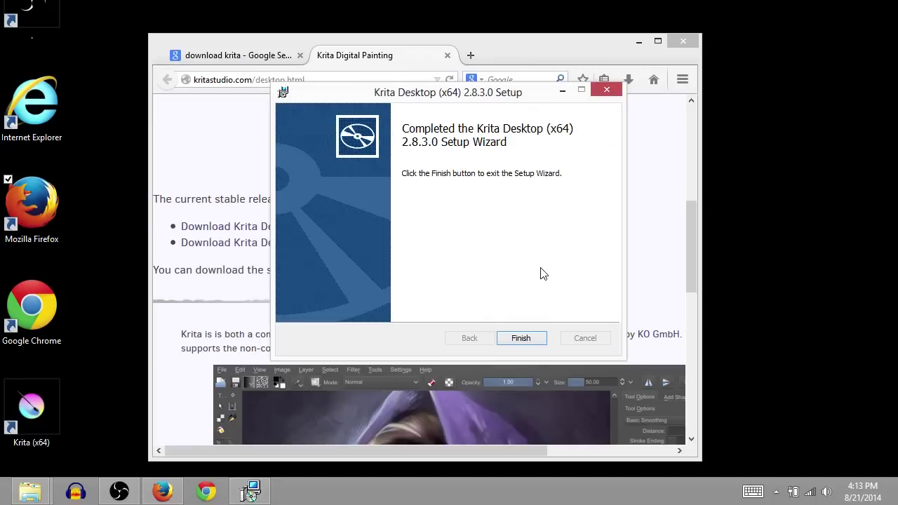
Finish setup, minimize Firefox, and start Krita 2.8.3 from its Krita (x64) desktop shortcut.
{"action": "left_click", "coordinate": [526, 339]}
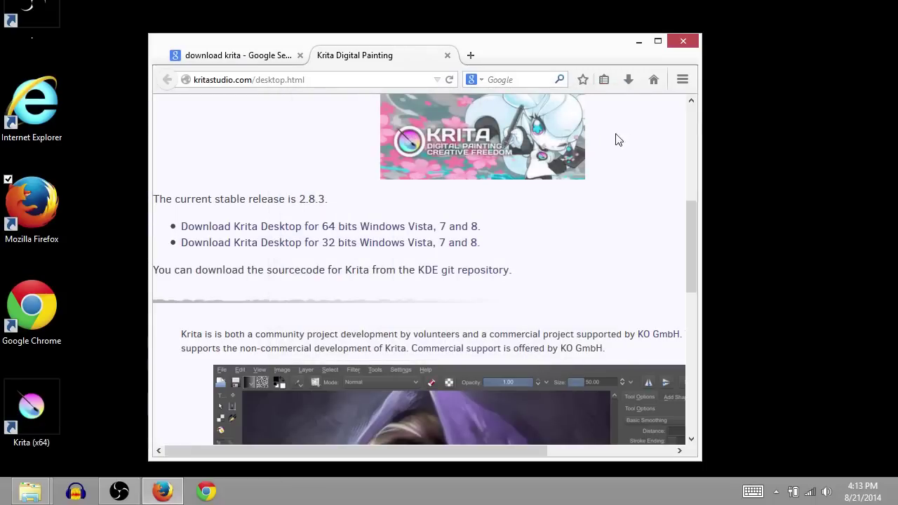
{"action": "left_click", "coordinate": [638, 42]}
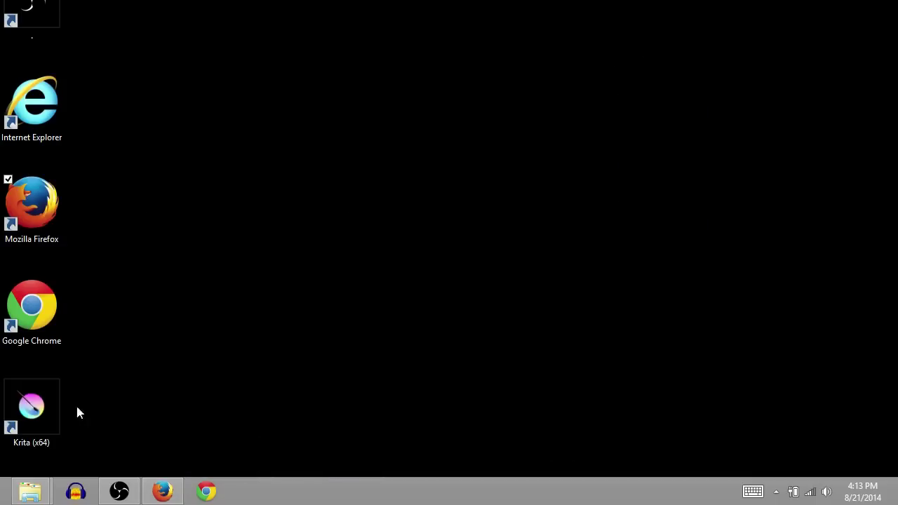
{"action": "left_click", "coordinate": [26, 448]}
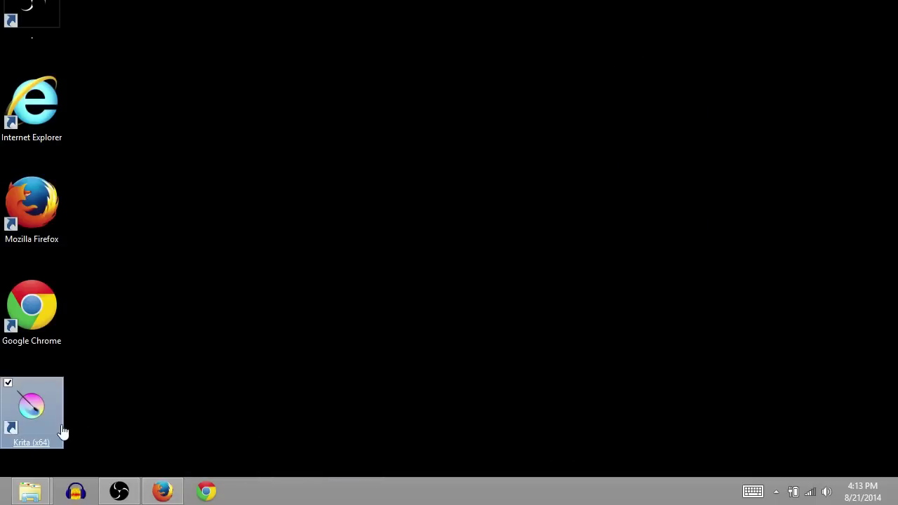
{"action": "double_click", "coordinate": [62, 431]}
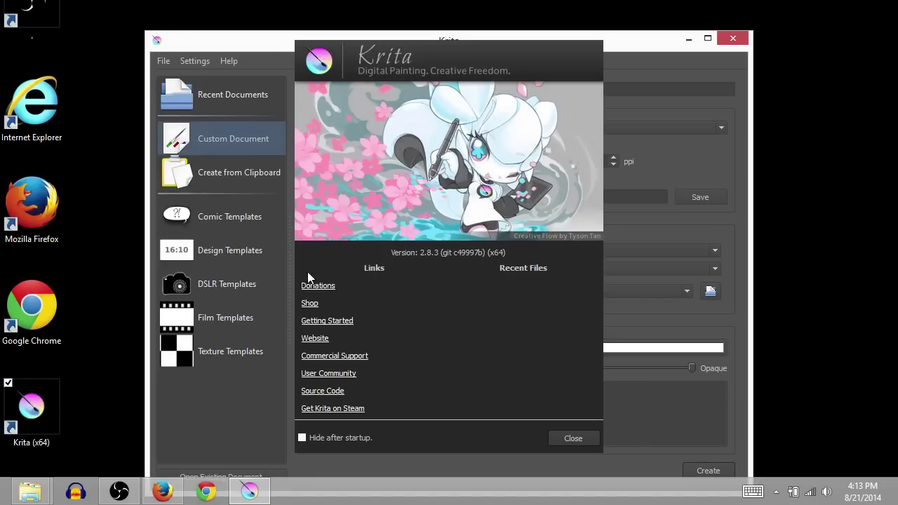
{"action": "left_click", "coordinate": [555, 444]}
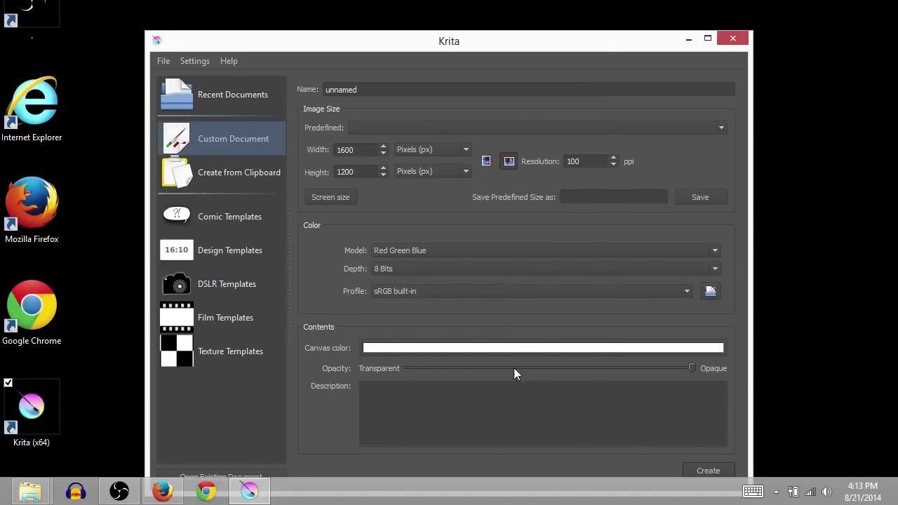
Create a 1600×1200 custom document and paint two black freehand test strokes.
{"action": "left_click", "coordinate": [704, 471]}
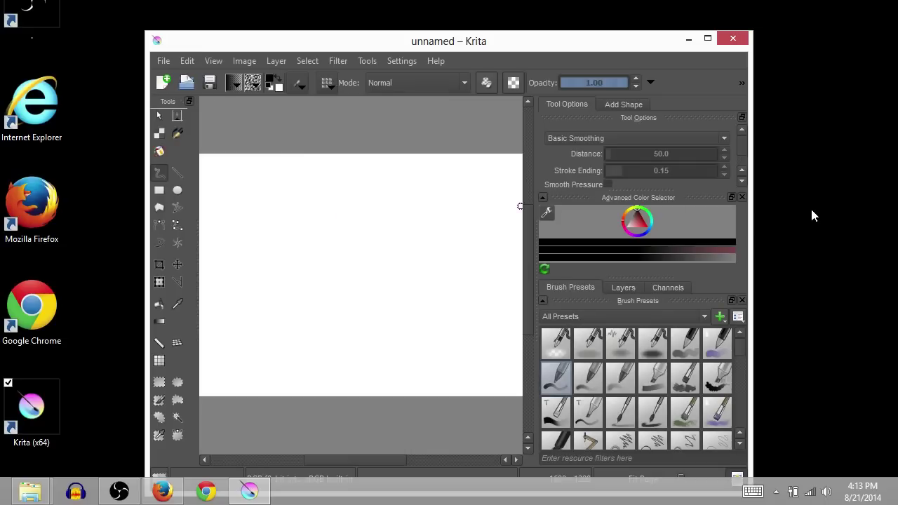
{"action": "mouse_move", "coordinate": [346, 222]}
{"action": "left_mouse_down"}
{"action": "mouse_move", "coordinate": [396, 235]}
{"action": "mouse_move", "coordinate": [400, 214]}
{"action": "mouse_move", "coordinate": [349, 247]}
{"action": "left_mouse_up"}
{"action": "mouse_move", "coordinate": [214, 236]}
{"action": "left_mouse_down"}
{"action": "mouse_move", "coordinate": [285, 223]}
{"action": "mouse_move", "coordinate": [303, 259]}
{"action": "left_mouse_up"}
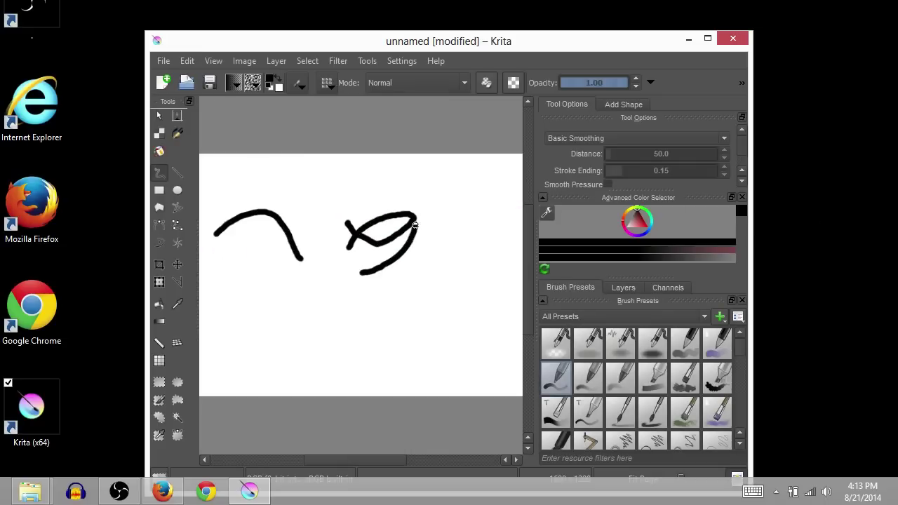